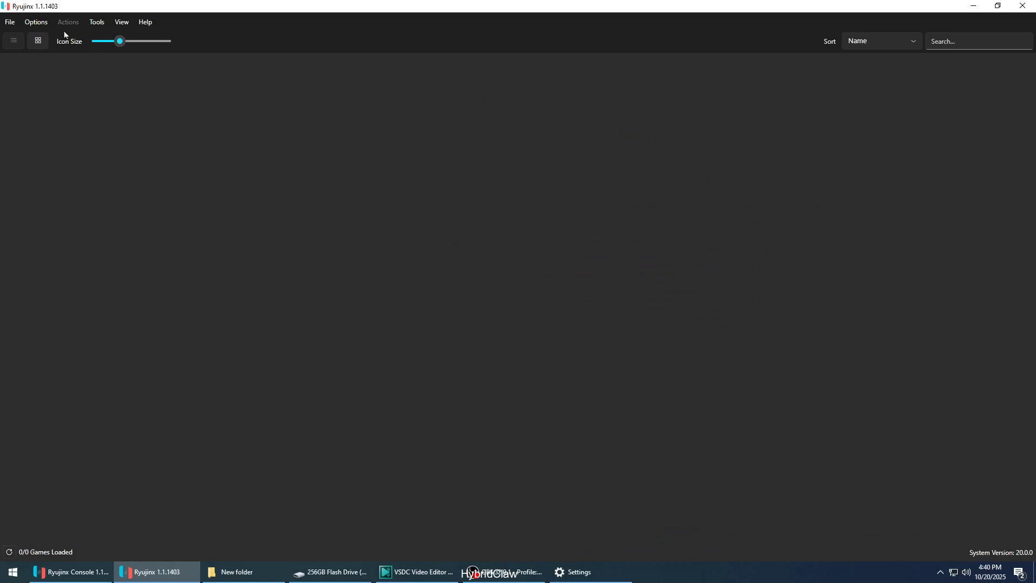
Turn off the PPTC translation cache in the CPU settings
click(40, 21)
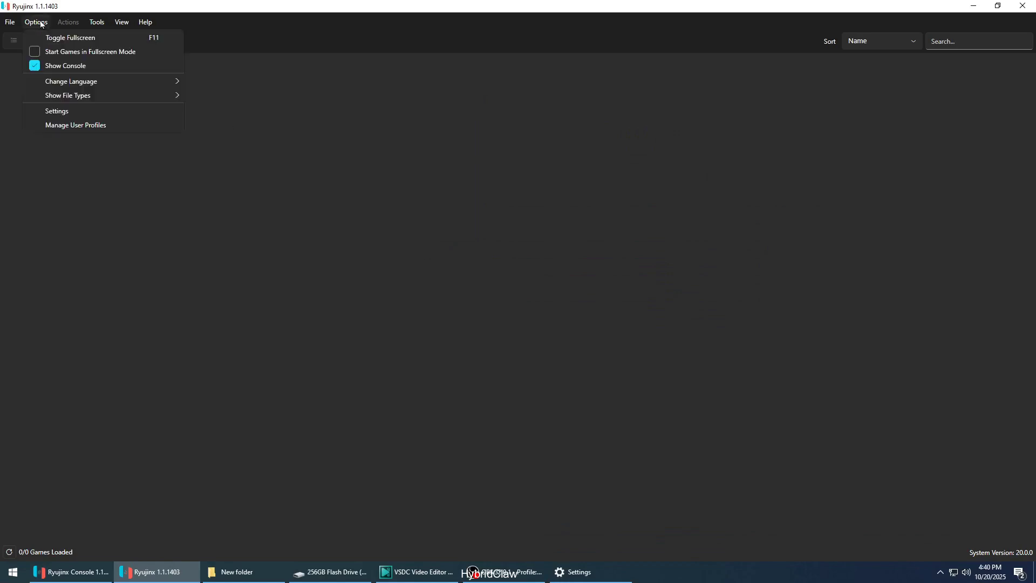
click(56, 111)
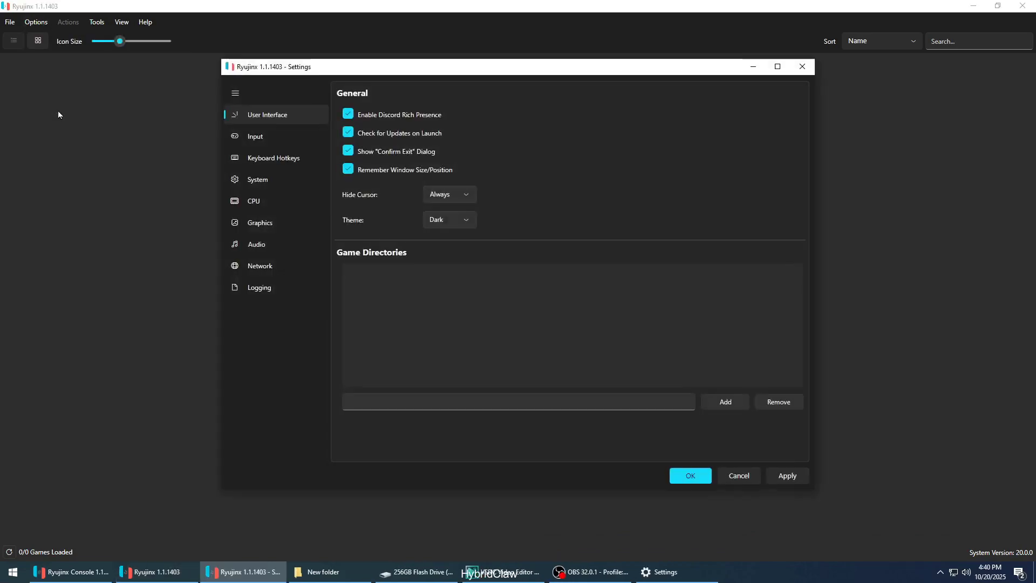
click(250, 201)
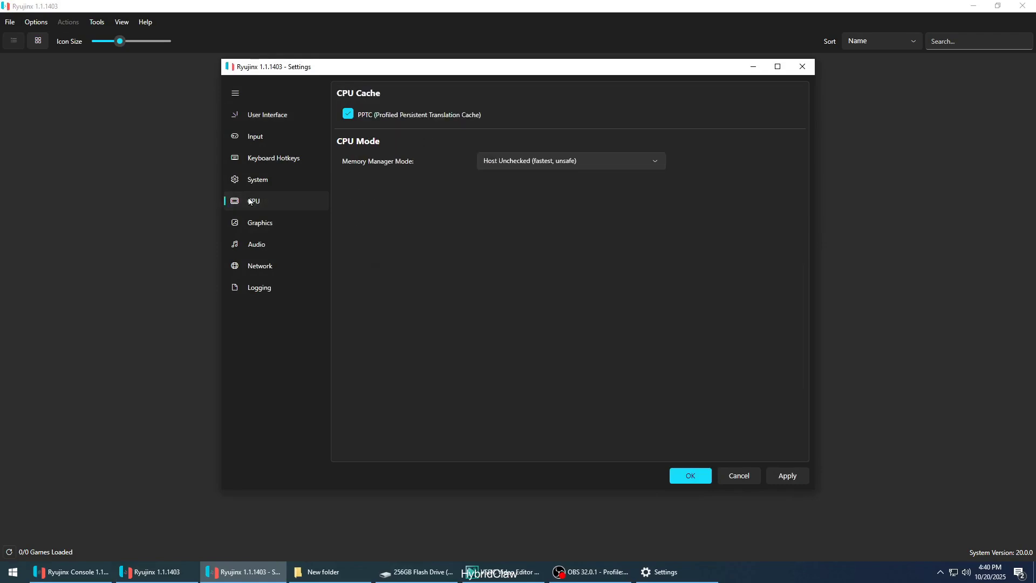
click(347, 115)
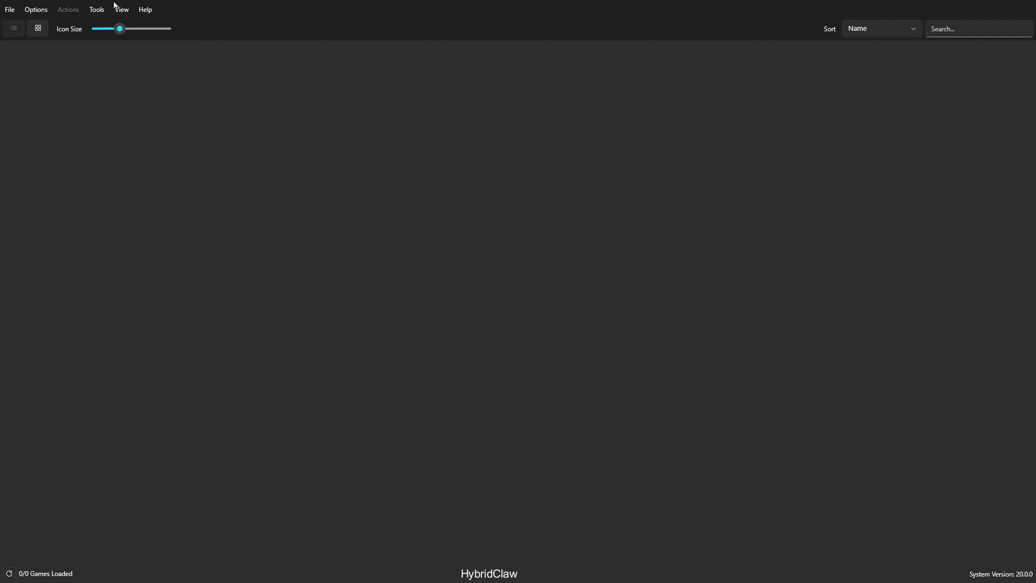
Reopen Settings and enable the 'Expand DRAM to 8GiB' hack on the System page
click(41, 11)
click(56, 98)
click(256, 194)
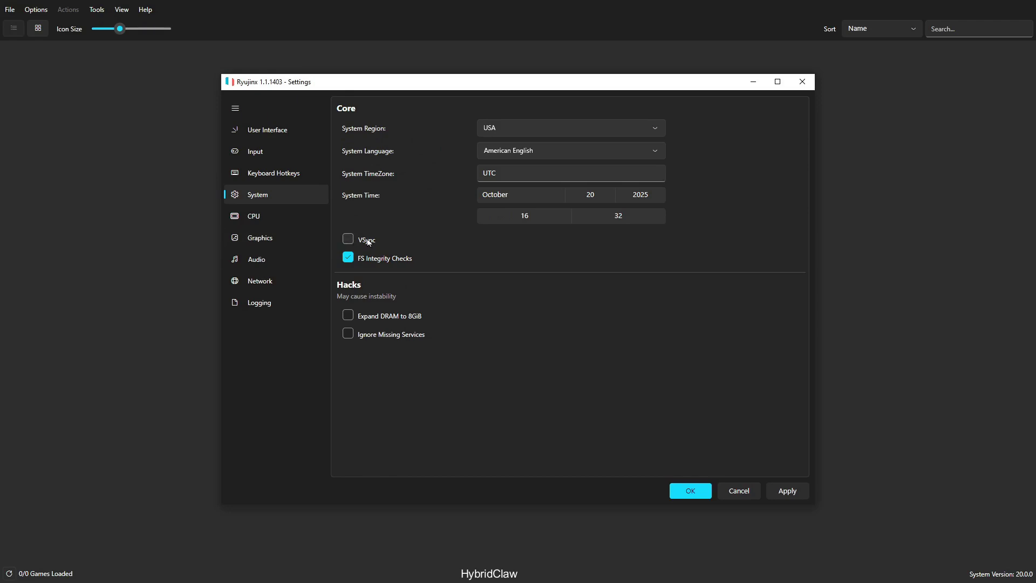
mouse_move(390, 316)
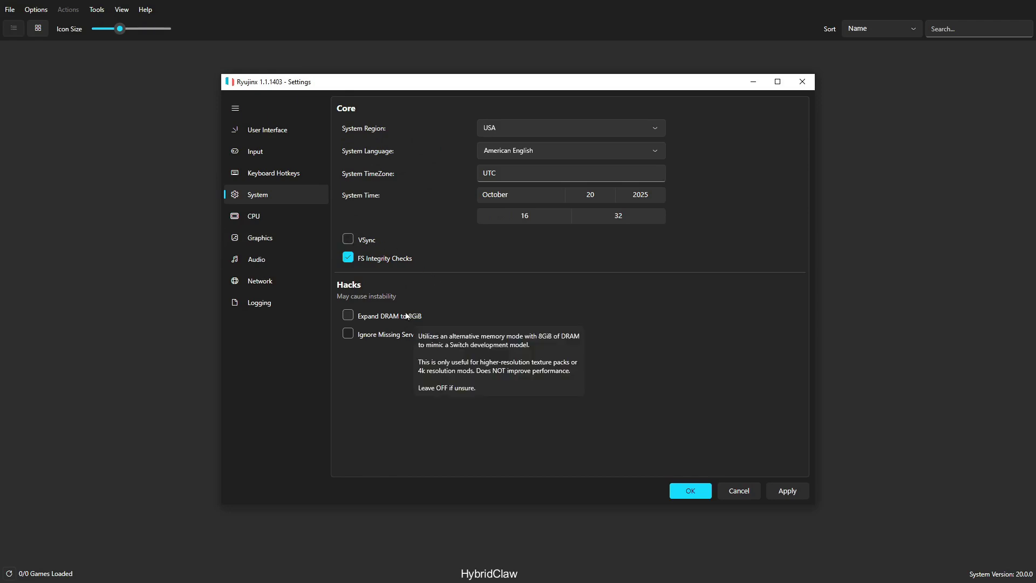
click(407, 315)
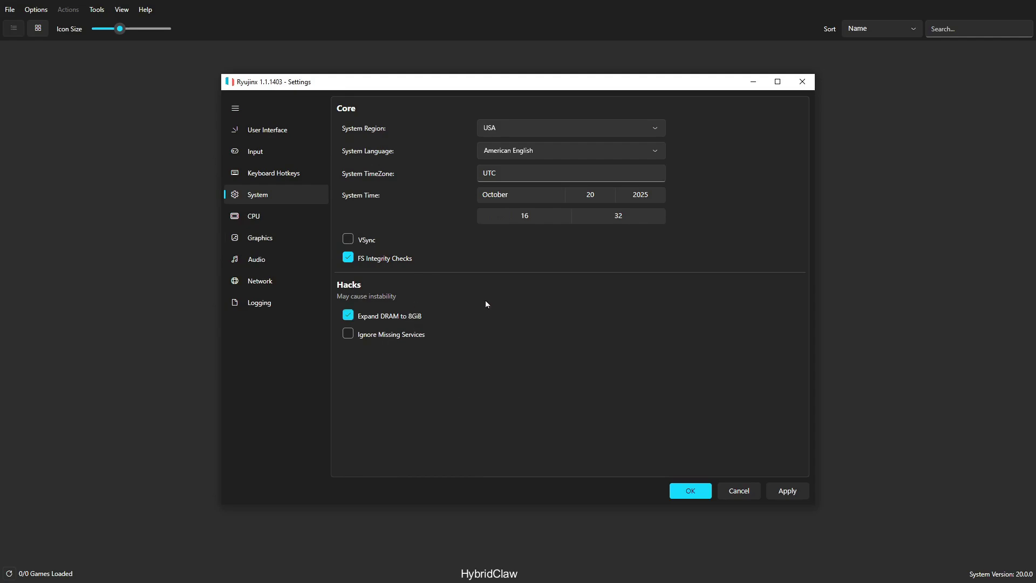
Show the Graphics page with Vulkan backend, native resolution and shader cache enabled
click(259, 237)
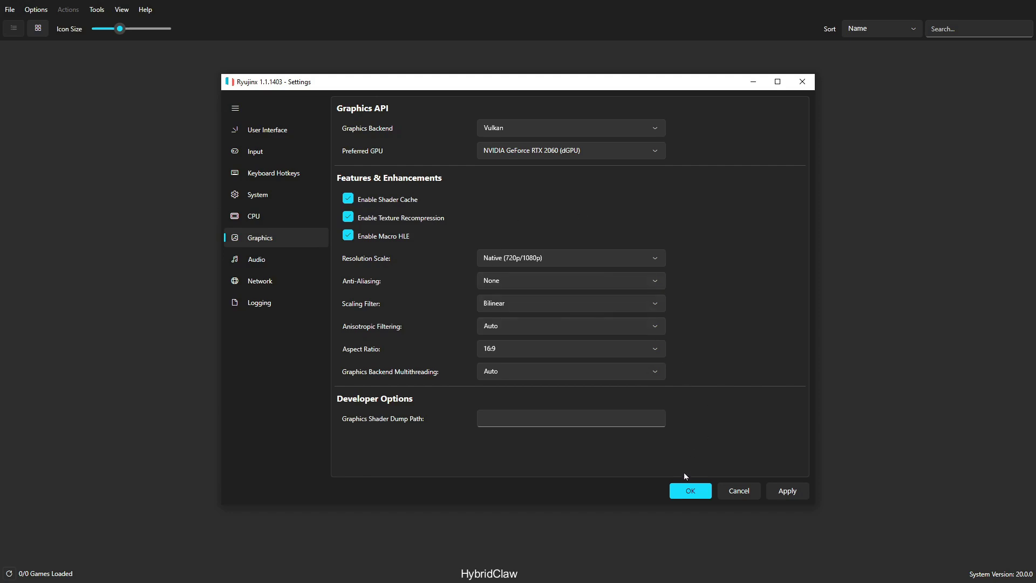
Confirm the Settings window with OK to save the PPTC and DRAM changes
click(691, 490)
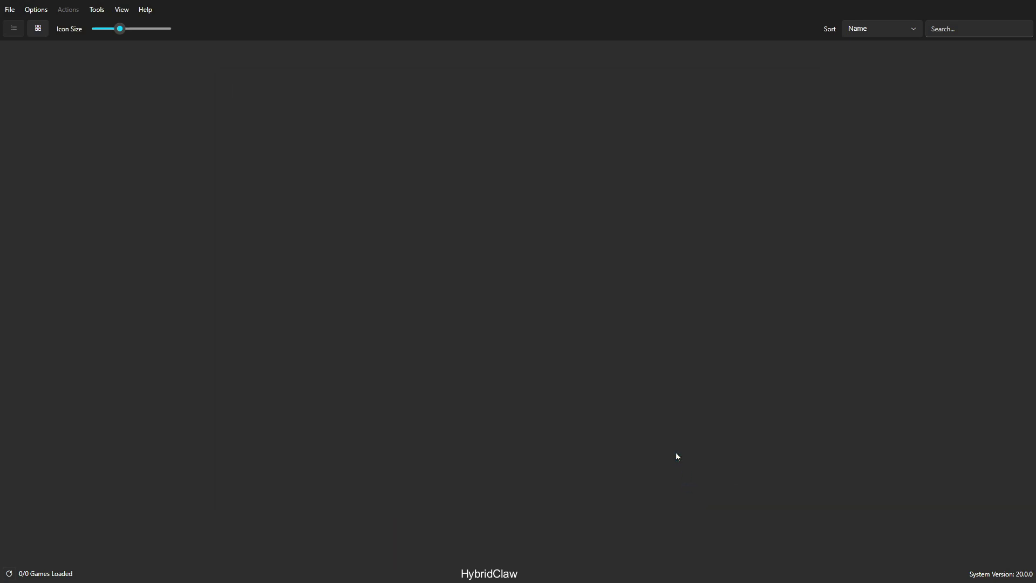